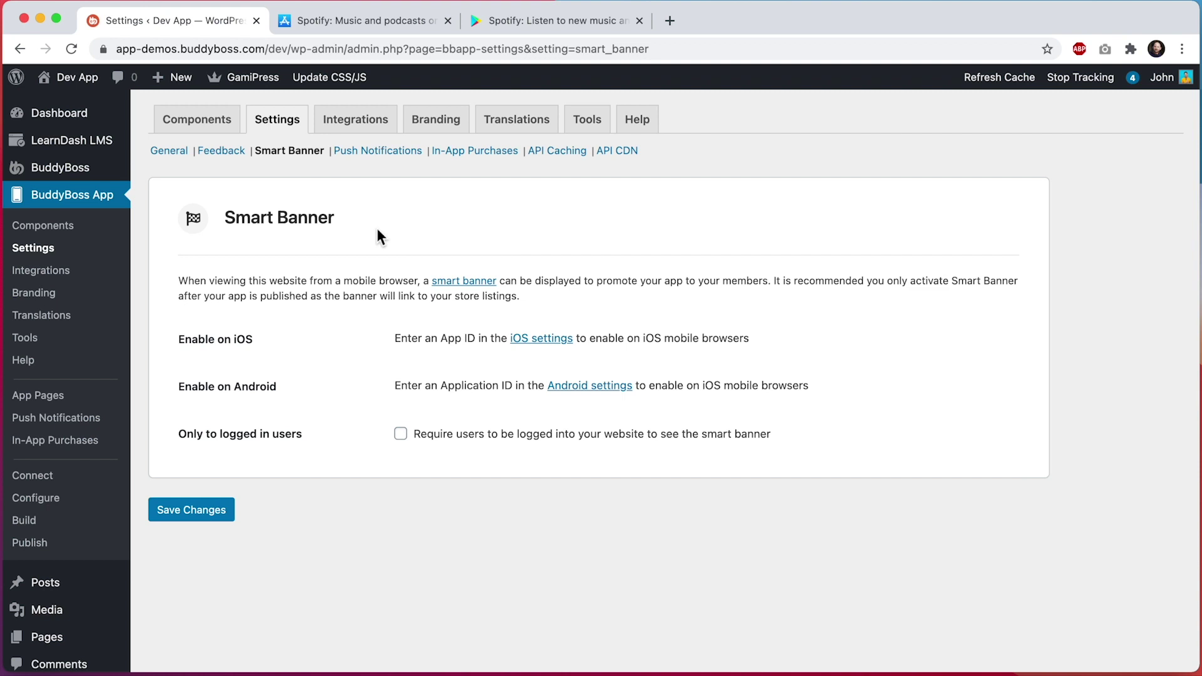
- Select Spotify's App Store ID 324684580 at the end of the listing's web address
left_click(378, 25)
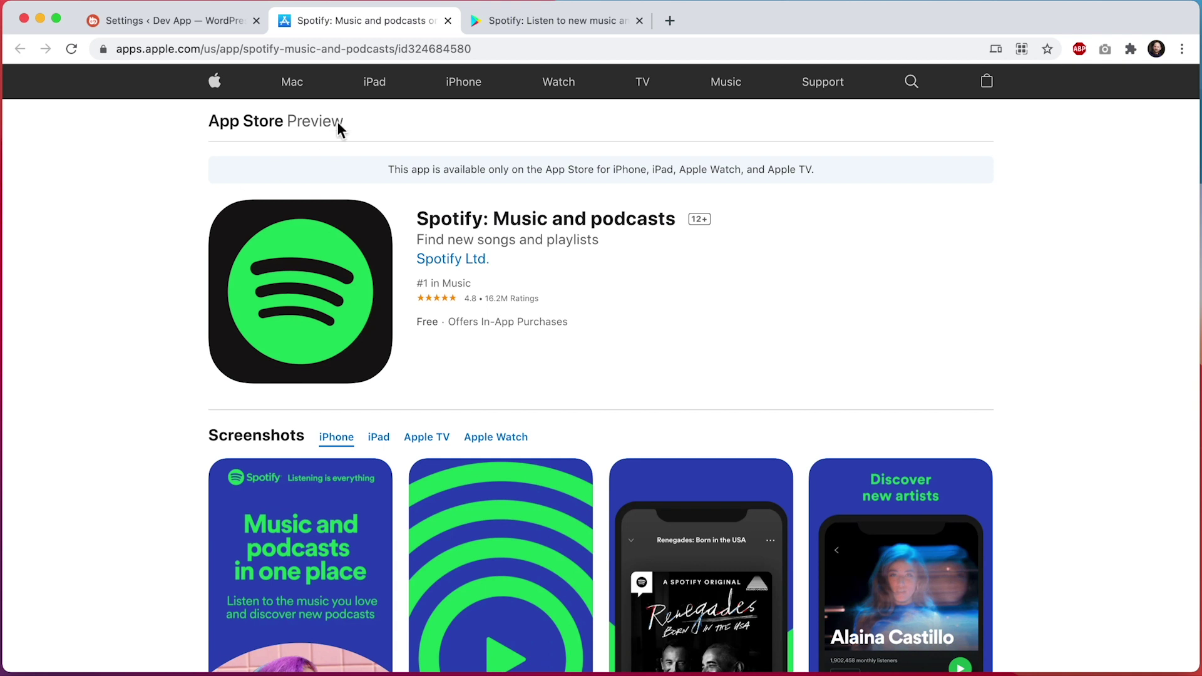
left_click_drag(408, 49, 496, 50)
key("super+c")
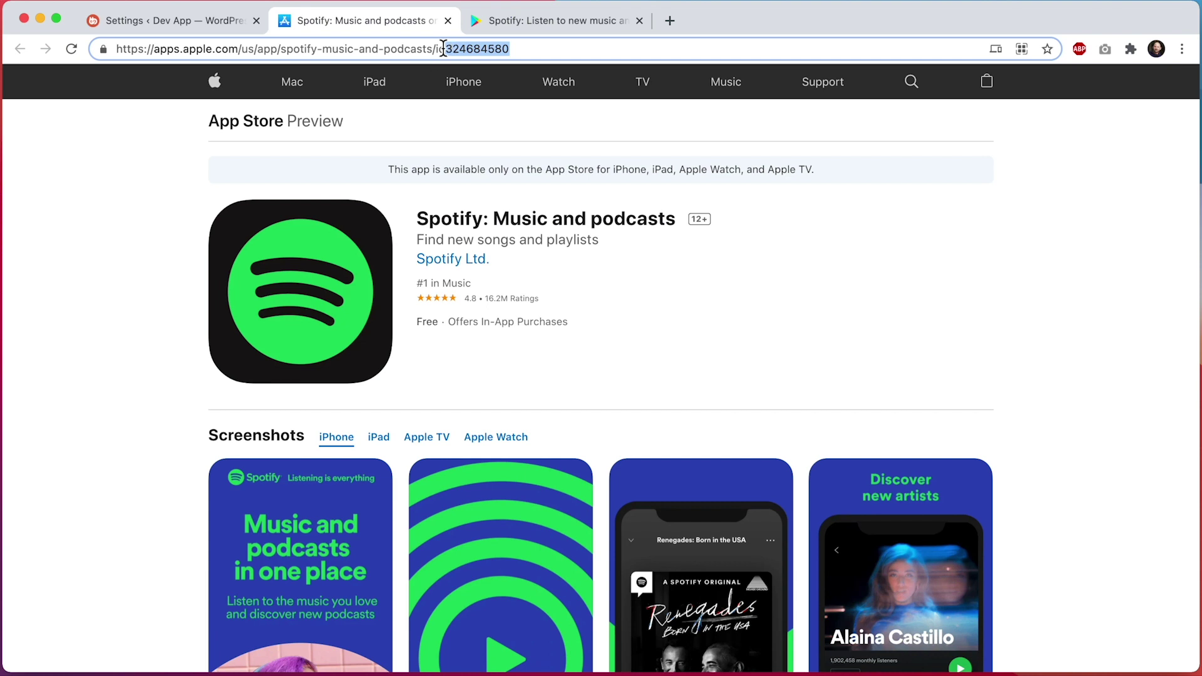
- Paste 324684580 into the iOS Apple App ID field, save, and reload Smart Banner settings
left_click(220, 30)
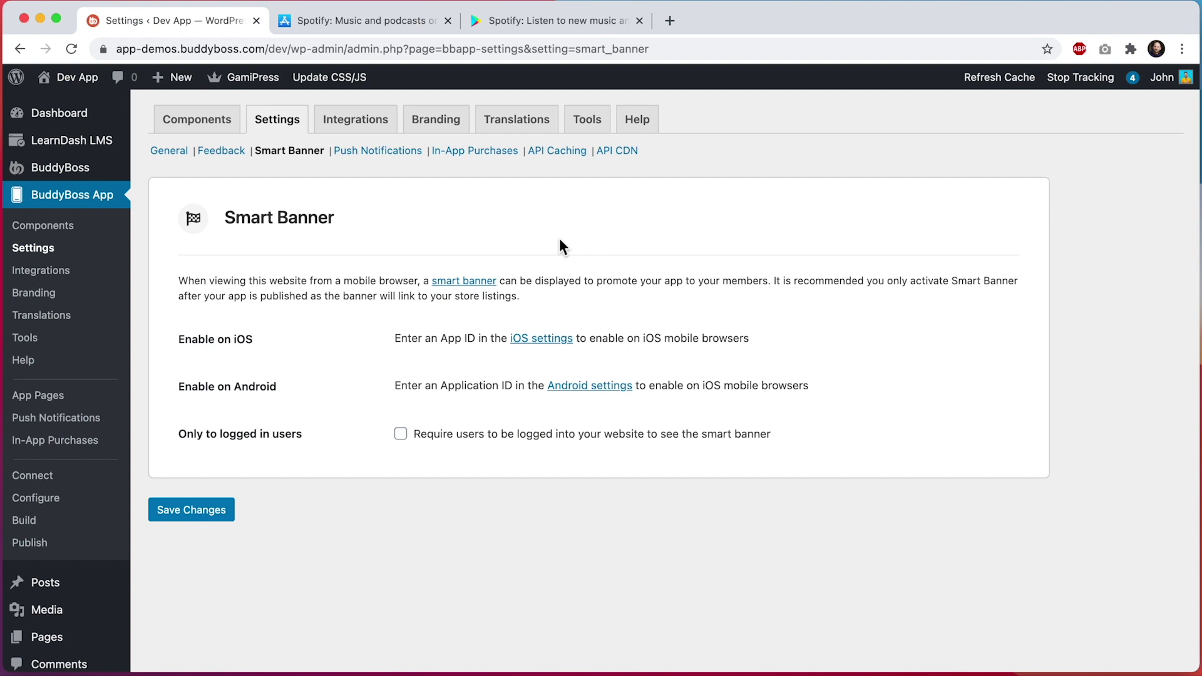
left_click(542, 339, "super")
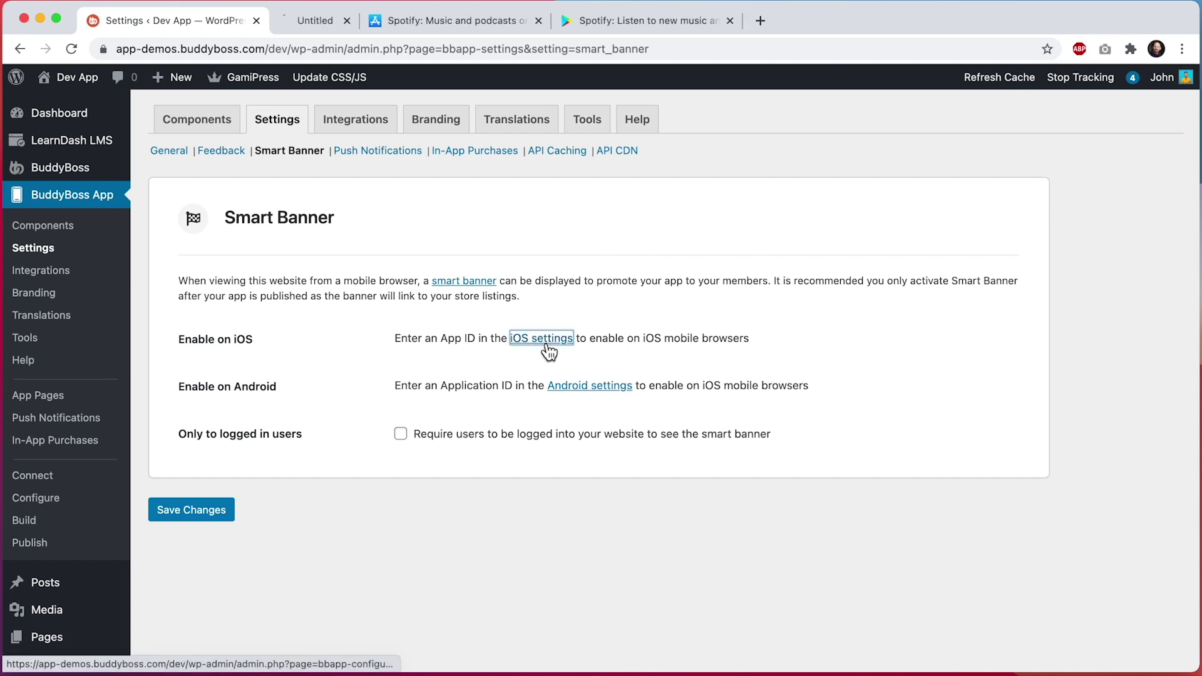
left_click(371, 27)
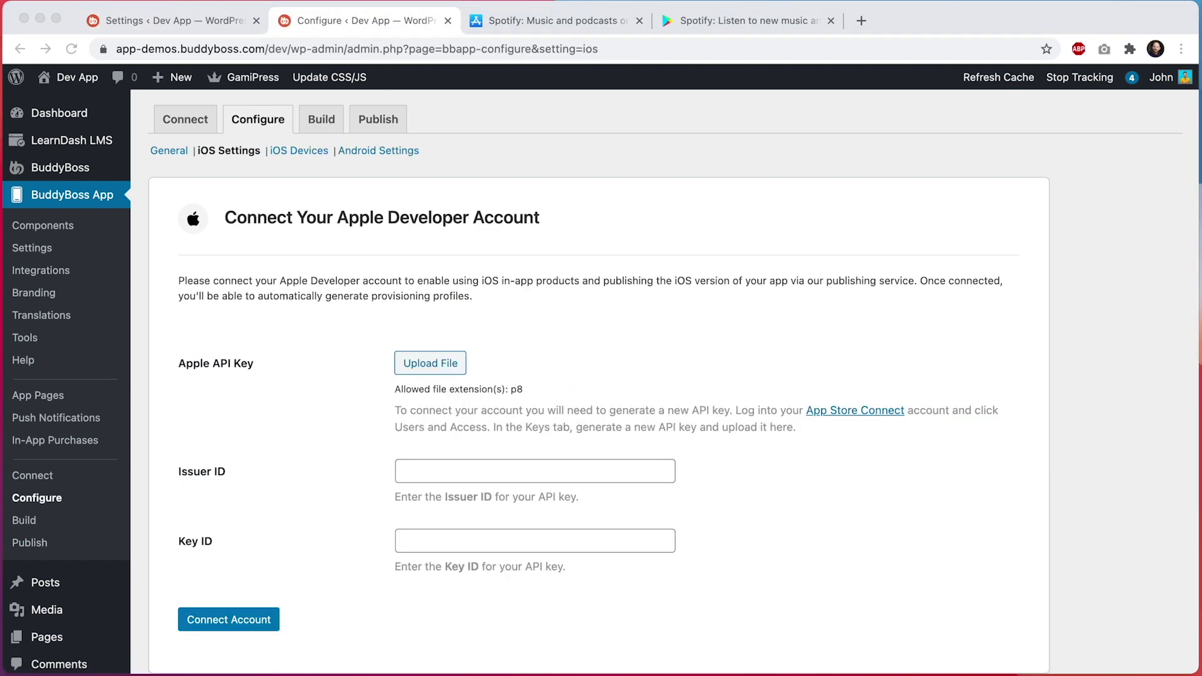
scroll(656, 213, "down", 20)
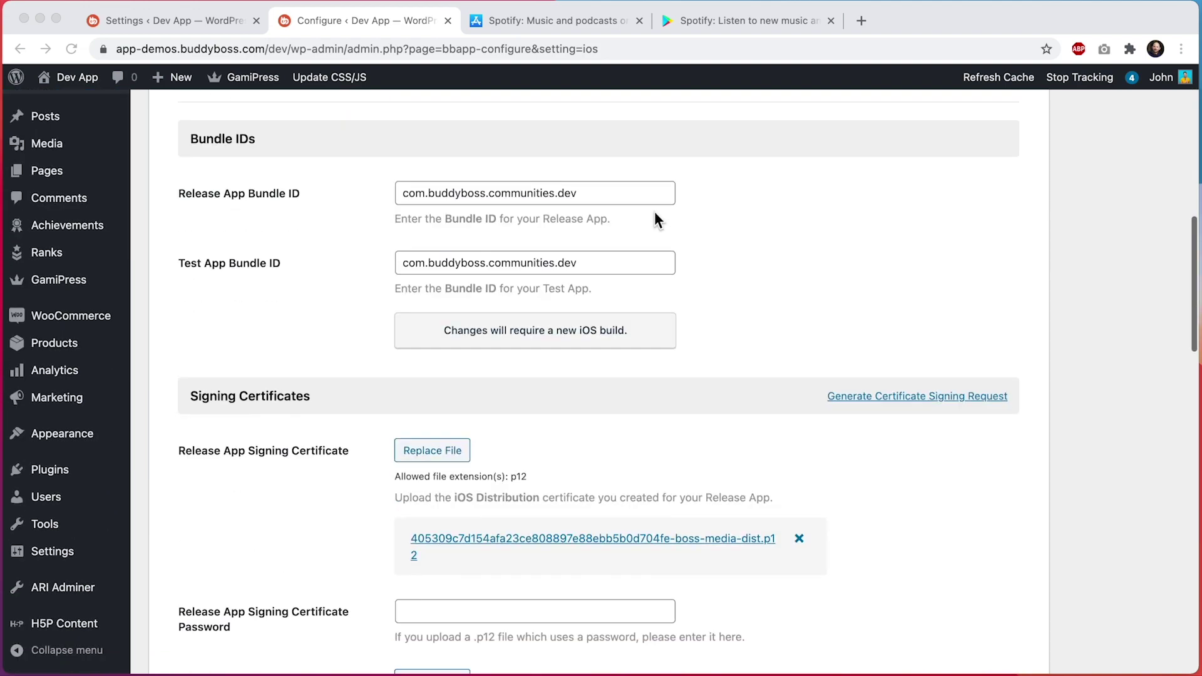
scroll(656, 215, "down", 8)
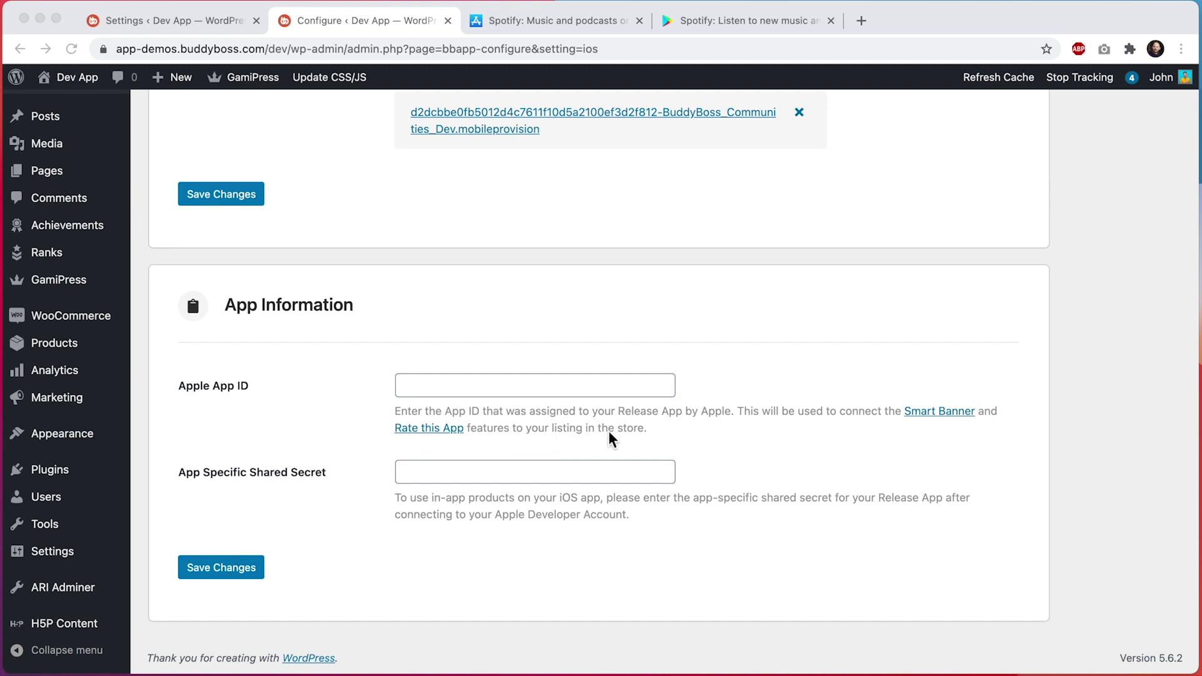
left_click(513, 384)
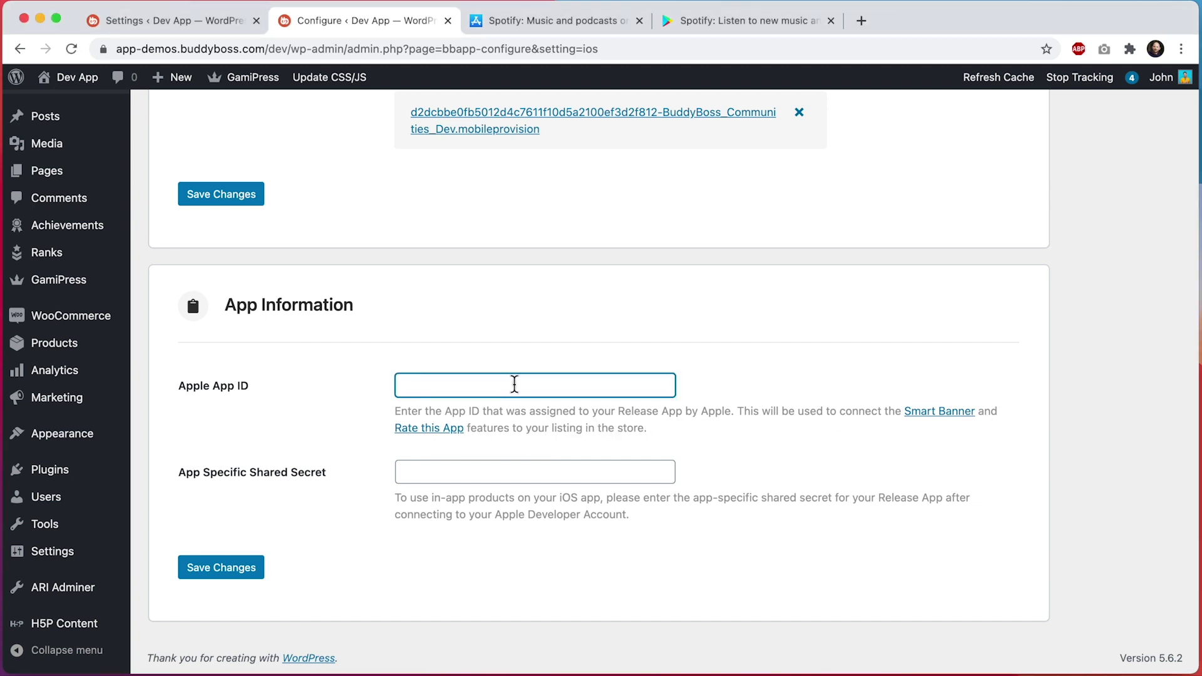
key("super+v")
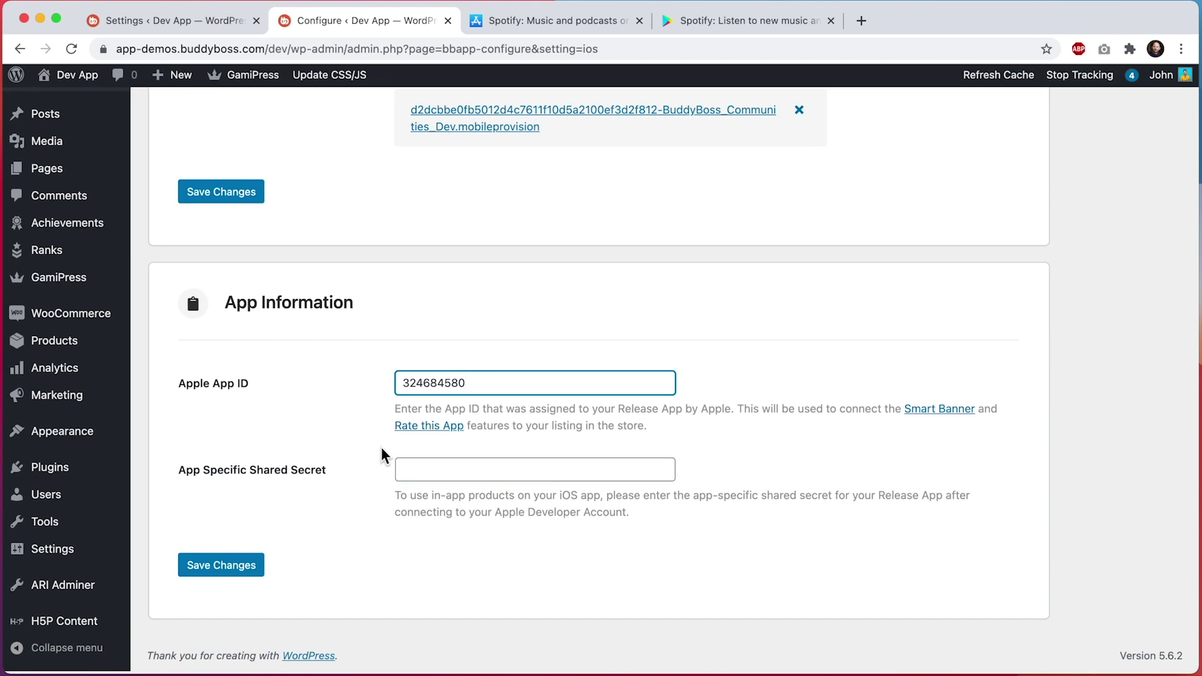
left_click(221, 568)
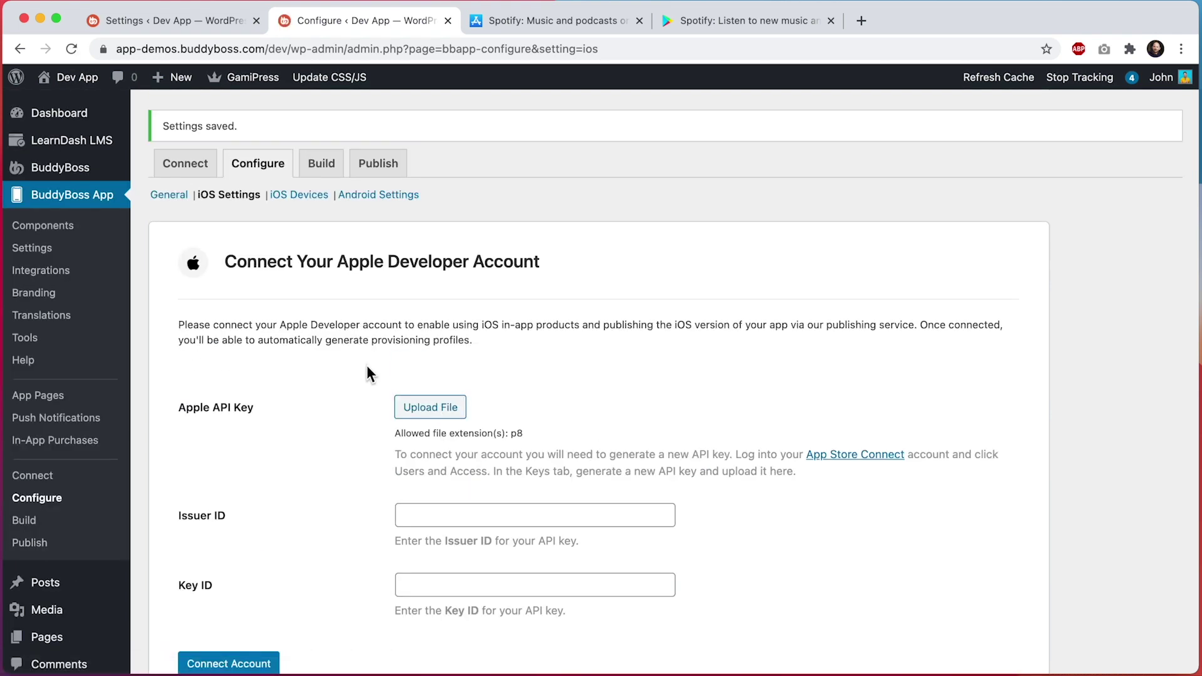
left_click(203, 21)
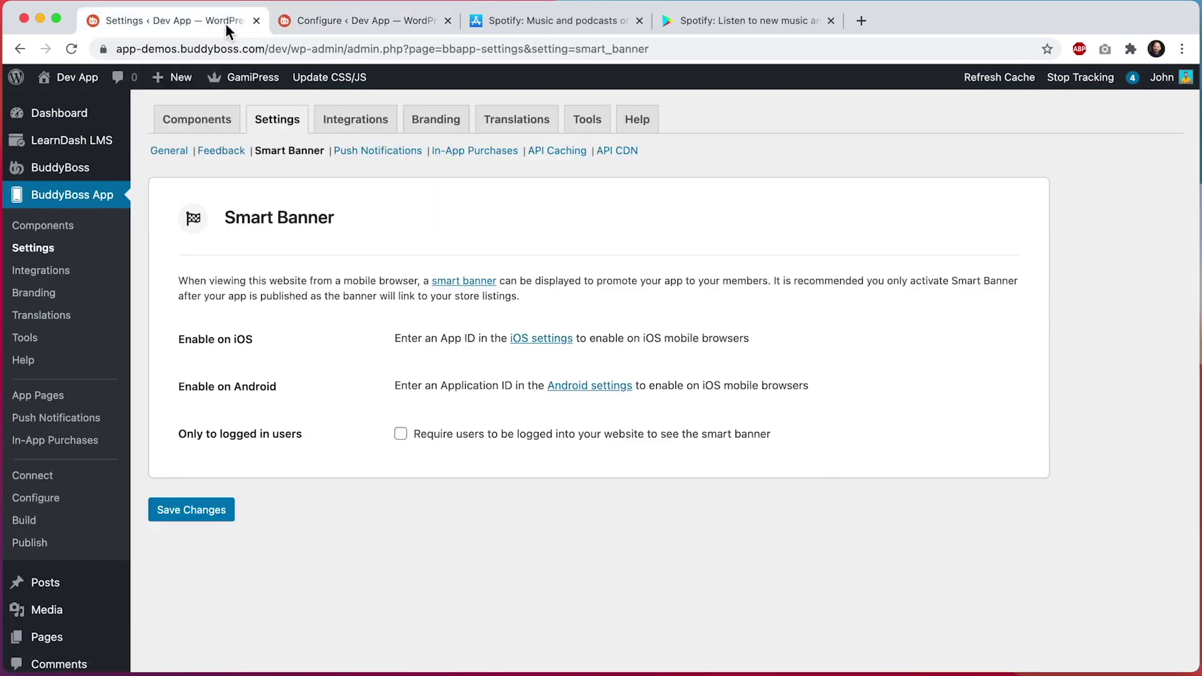
key("super+r")
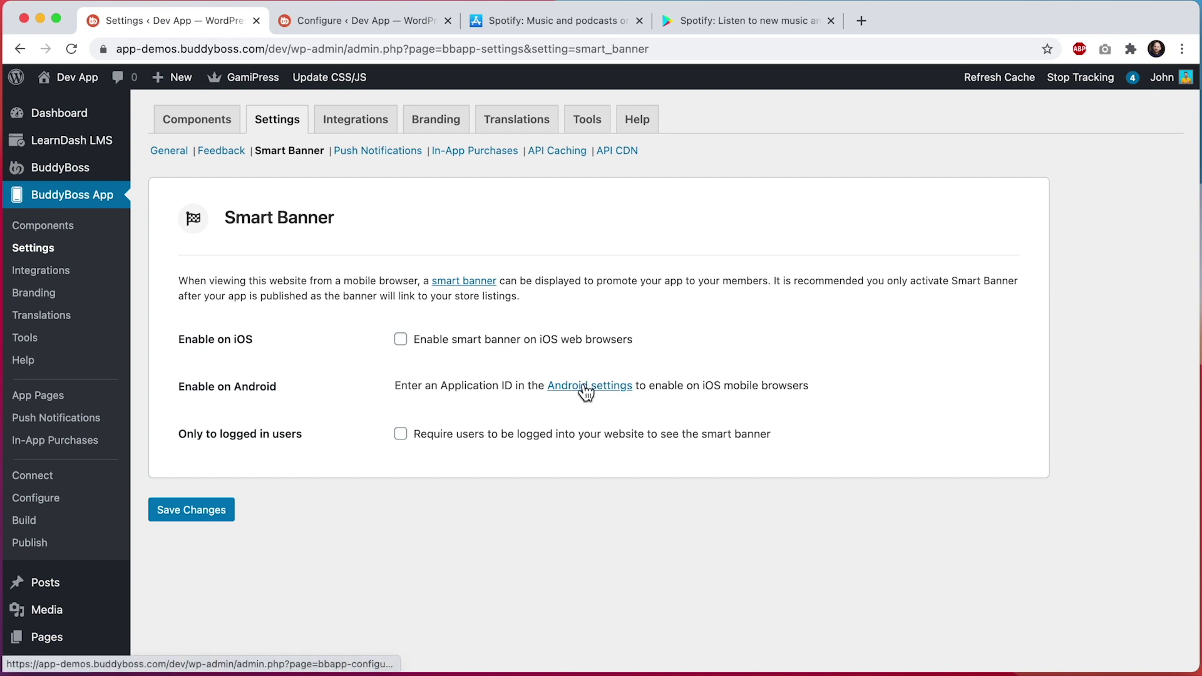
- Select the package name com.spotify.music after id= in the Google Play listing's address
left_click(699, 19)
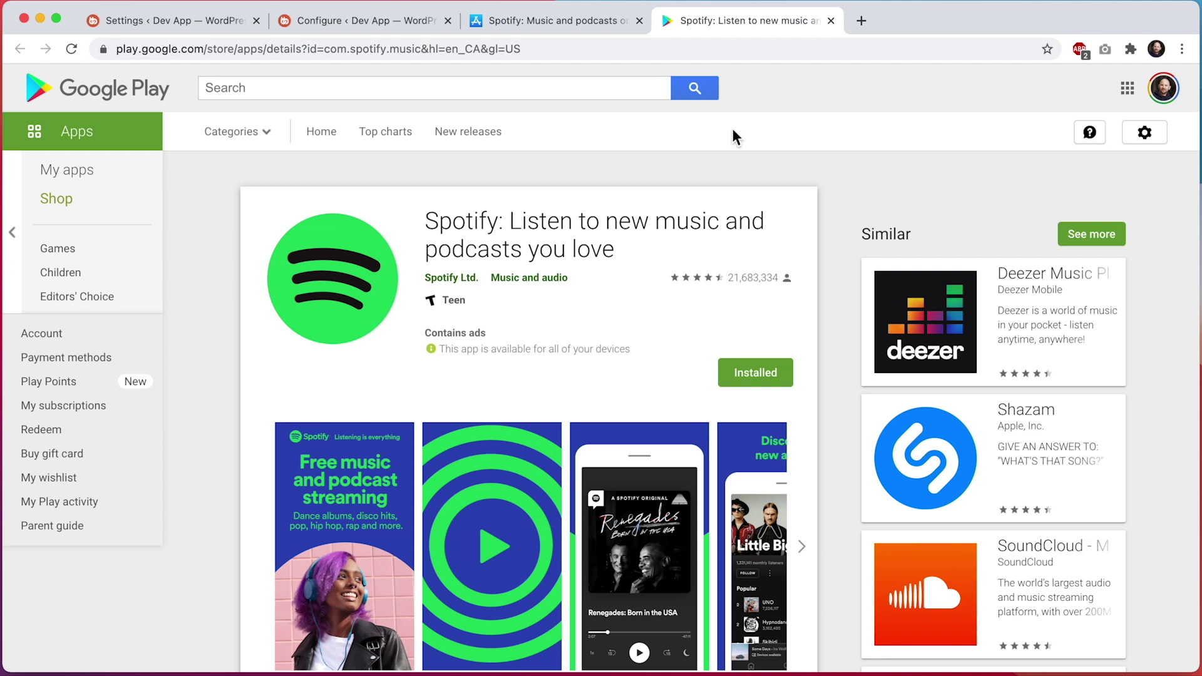
left_click(322, 50)
left_click(325, 50)
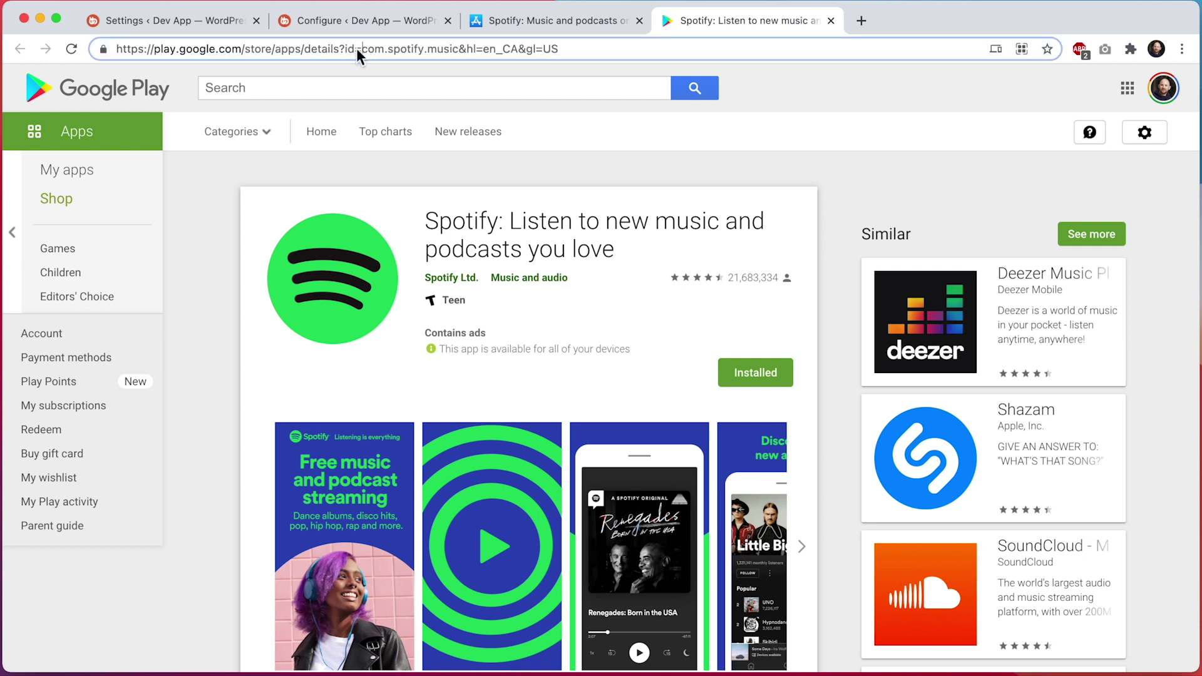
left_click_drag(362, 49, 460, 48)
key("cmd+c")
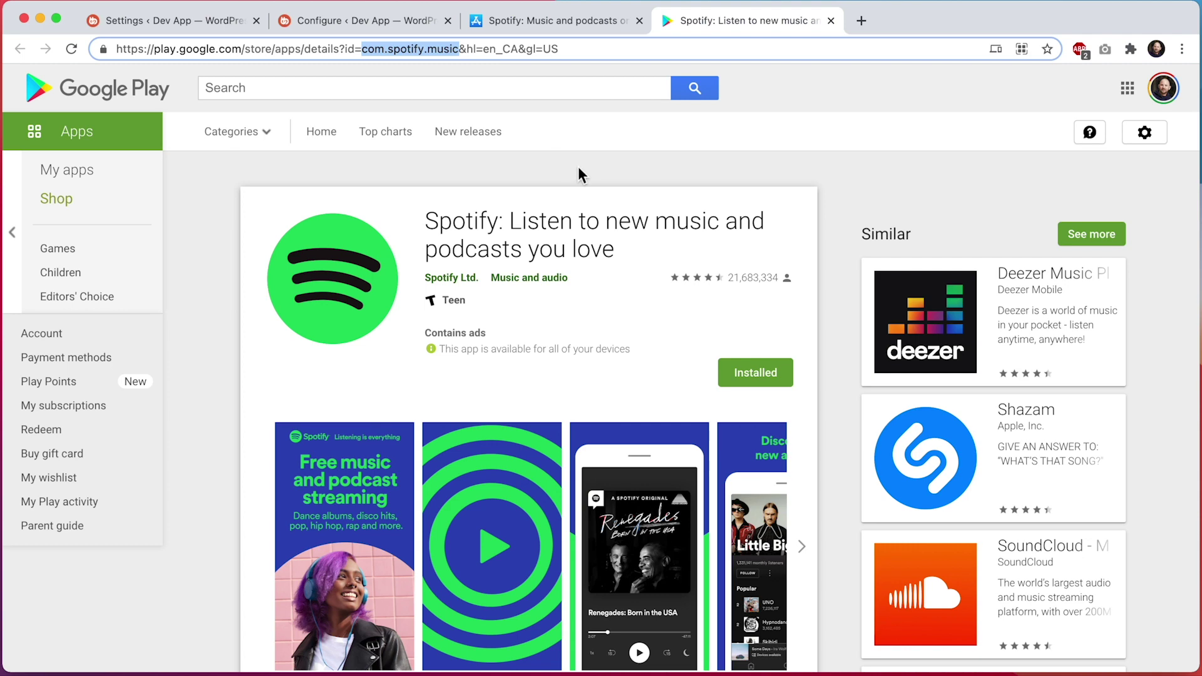
- Paste com.spotify.music into the Android Application ID field and save the Android settings
left_click(390, 20)
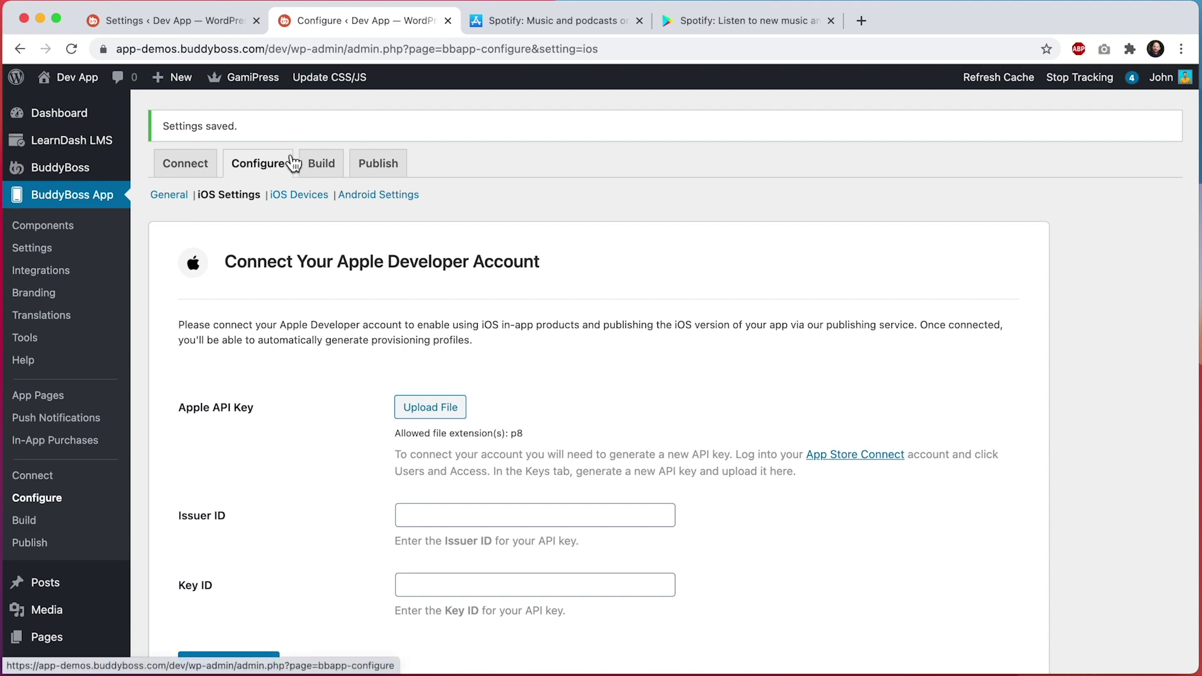
left_click(380, 195)
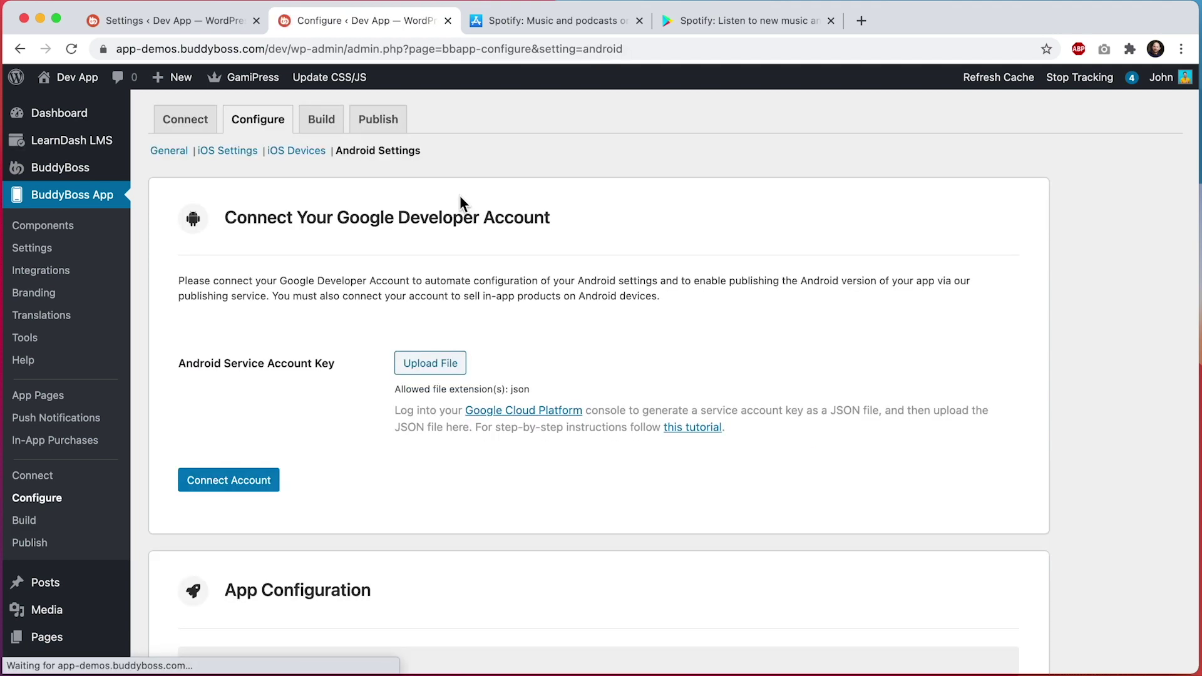
scroll(460, 197, "down", 10)
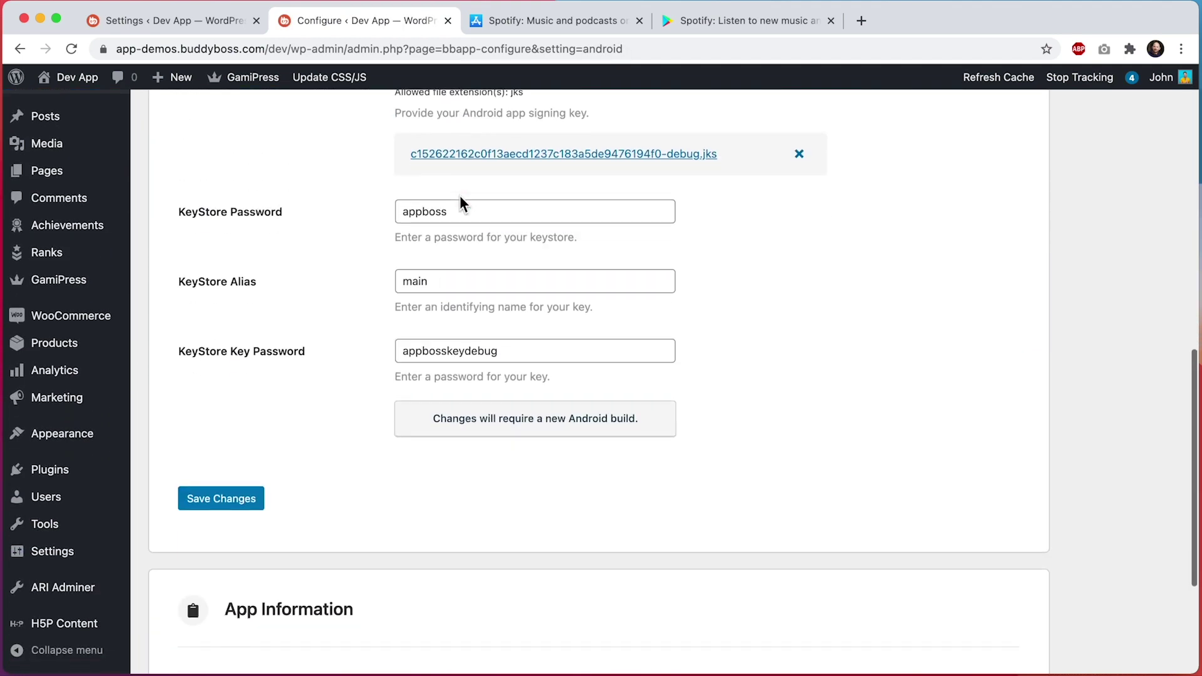
scroll(460, 197, "down", 4)
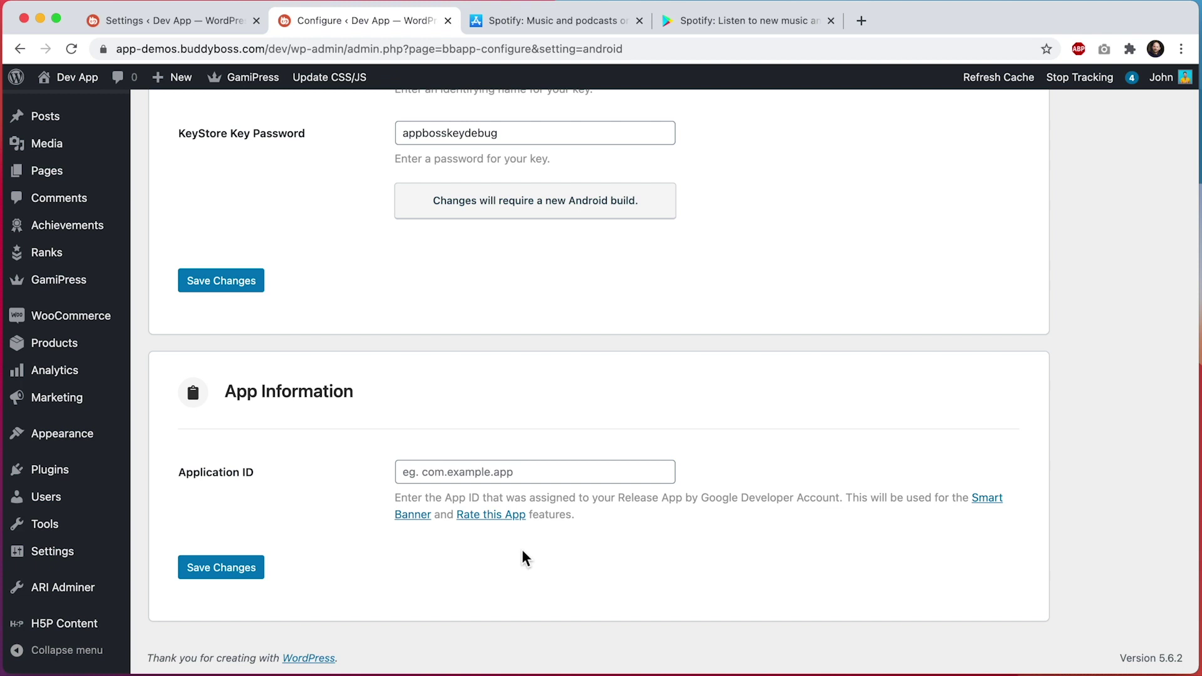
left_click(510, 473)
key("cmd+v")
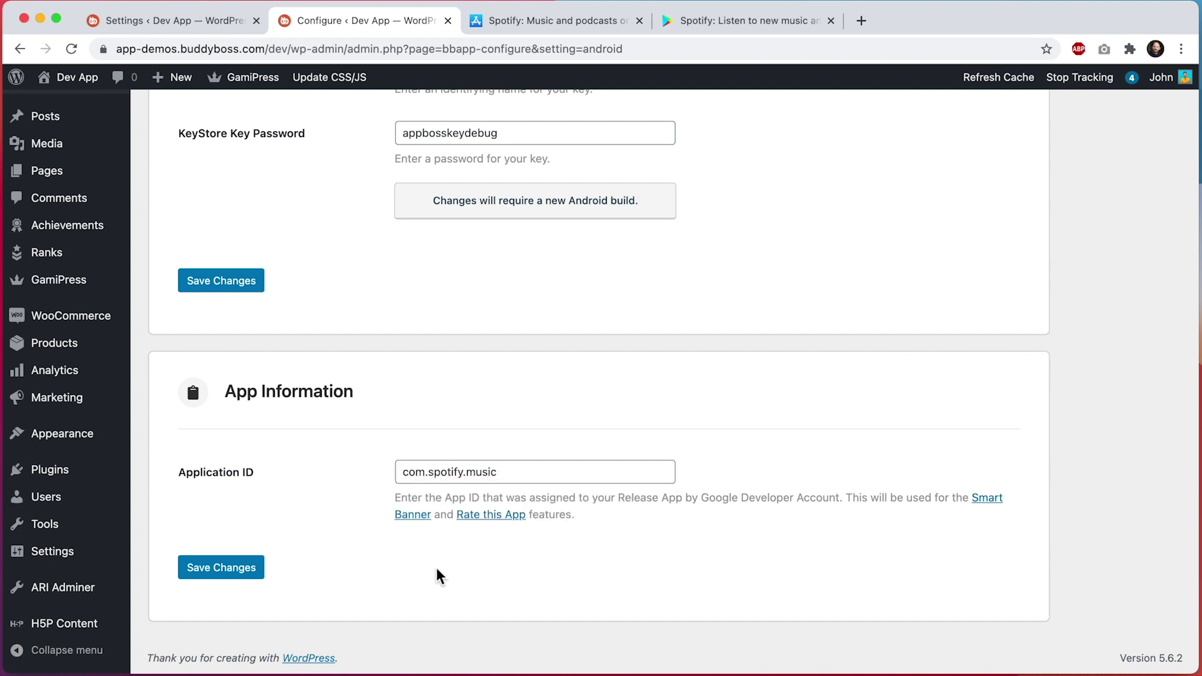
left_click(223, 570)
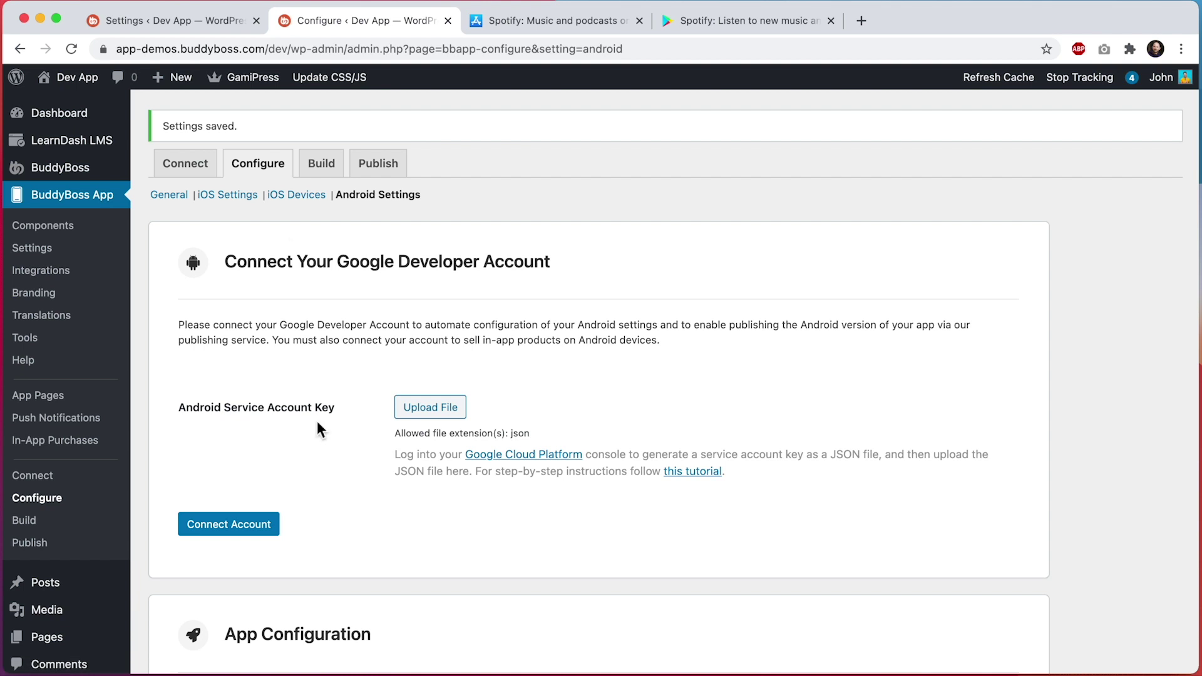
left_click(200, 17)
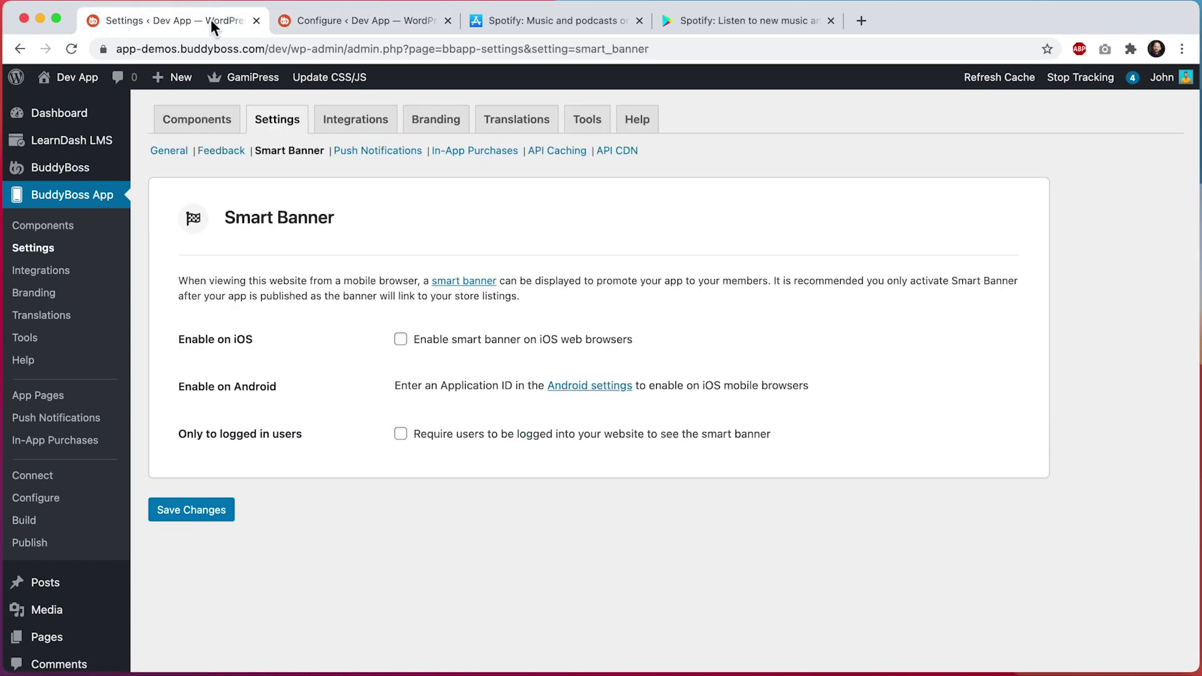
- After reloading, tick Enable on iOS and Enable on Android for the Smart Banner, then save
key("super+r")
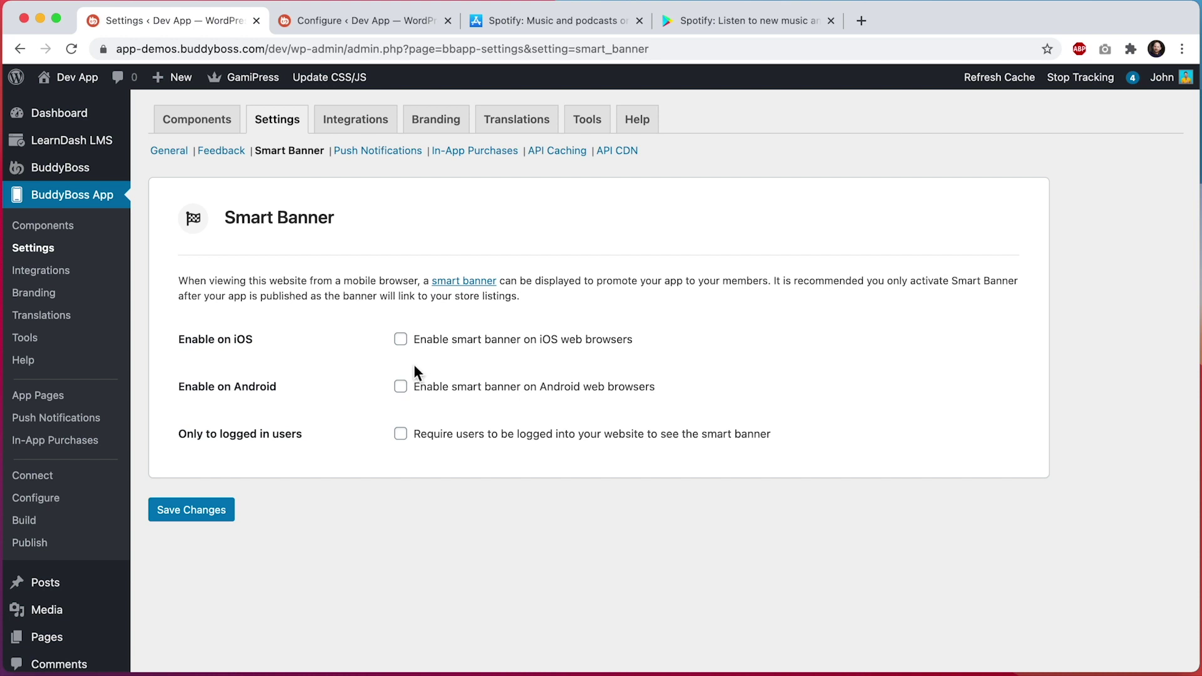
left_click(401, 339)
left_click(400, 386)
left_click(213, 512)
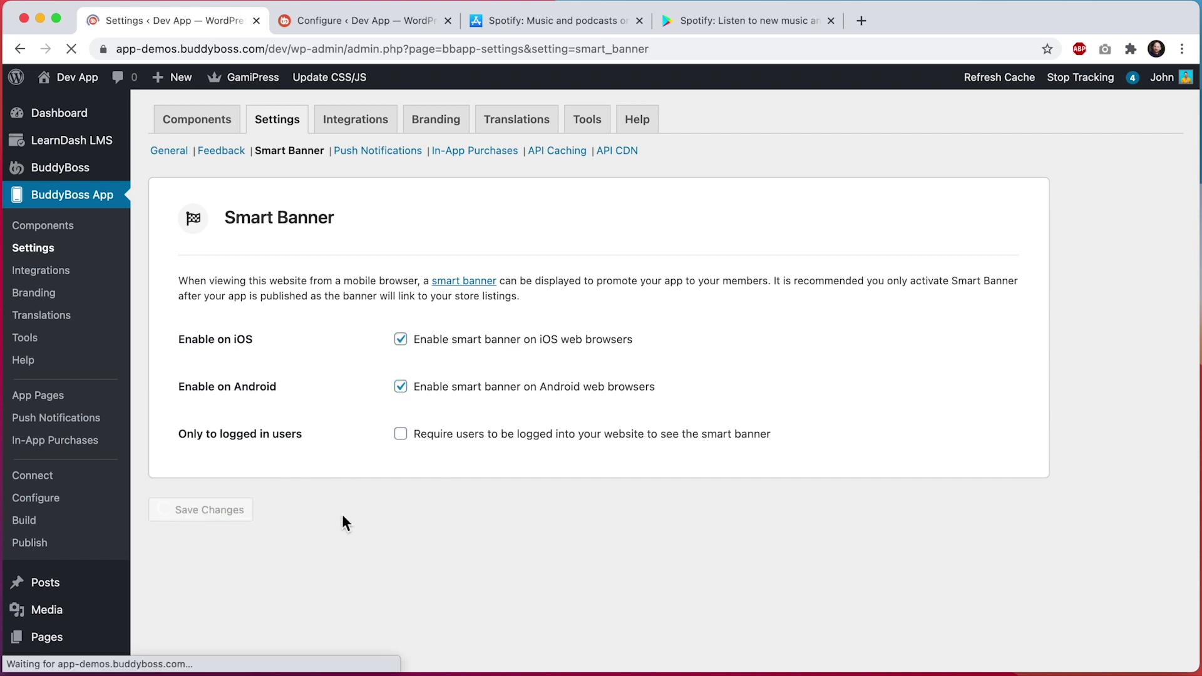